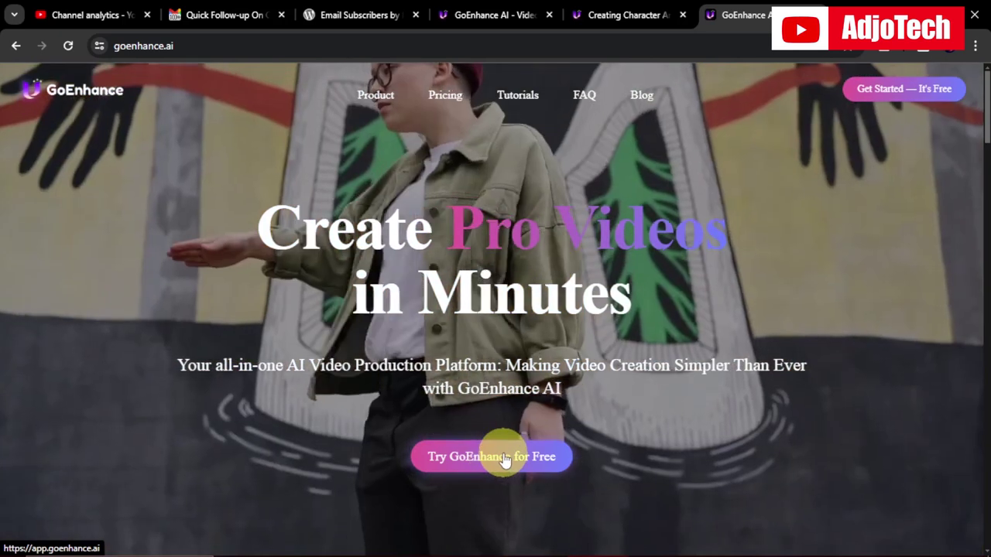
Open the Video to Video tool from the Apps gallery in a new tab.
click(494, 468)
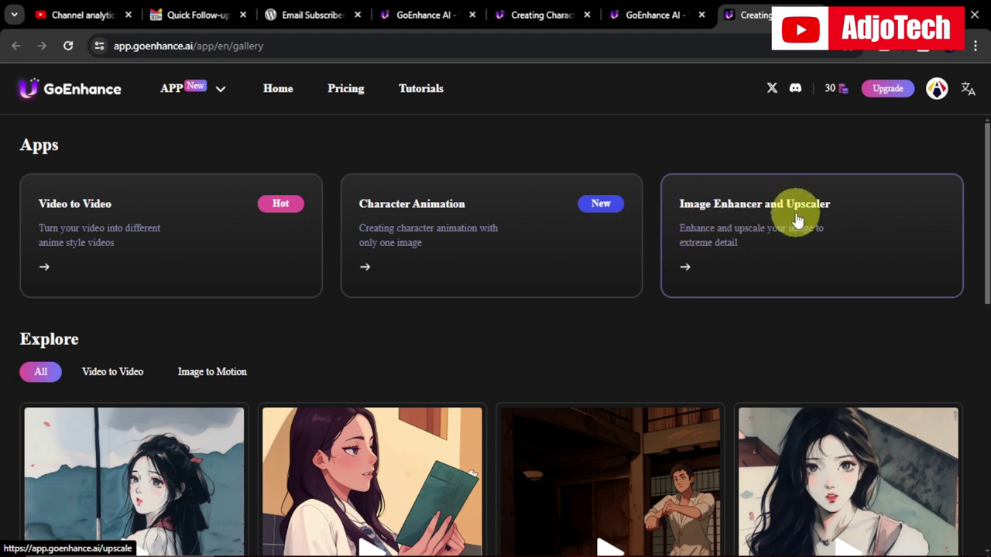
mouse_move(980, 220)
mouse_down()
mouse_move(980, 458)
mouse_move(980, 182)
mouse_up()
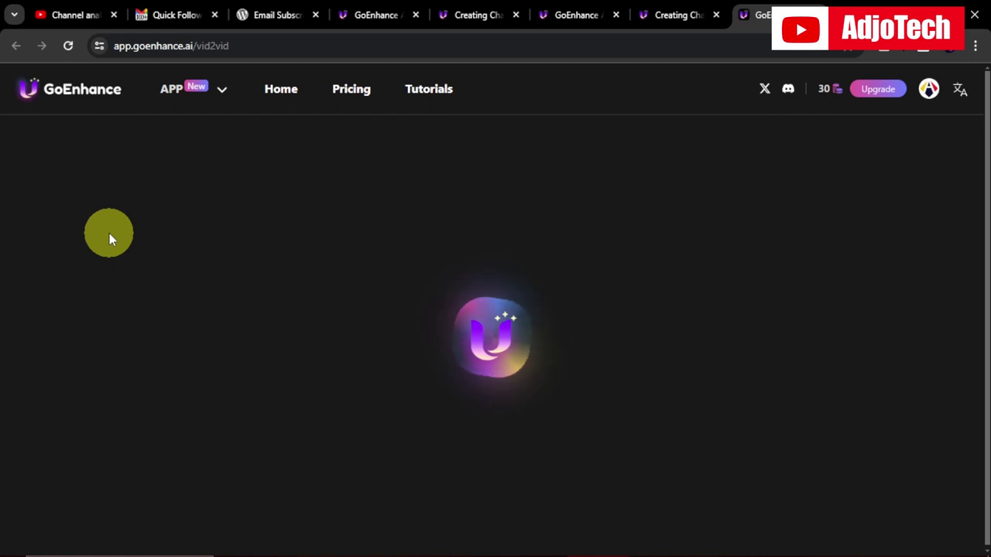
Scroll through the demo generation history on the loaded Video to Video page.
scroll(396, 220, down, 5)
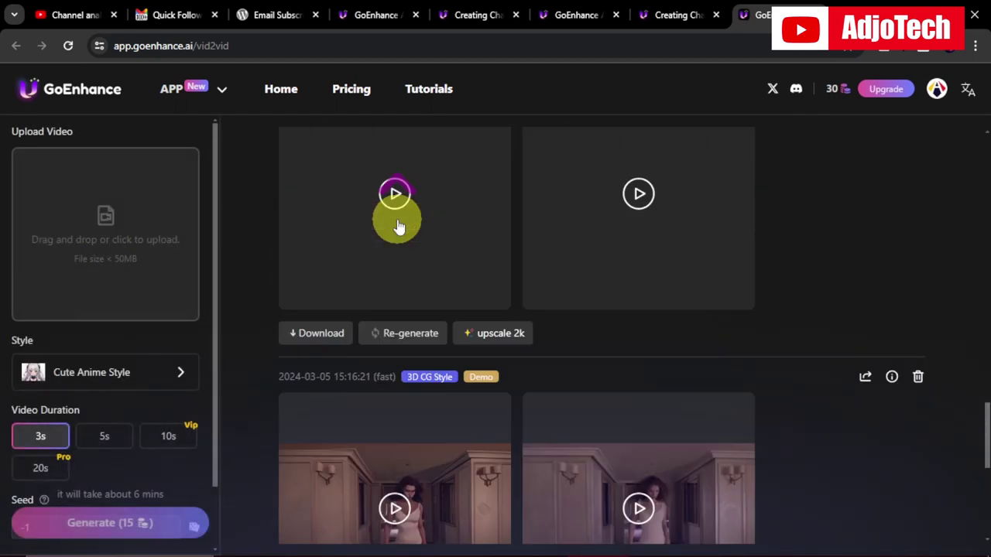
scroll(396, 218, down, 5)
scroll(348, 201, down, 5)
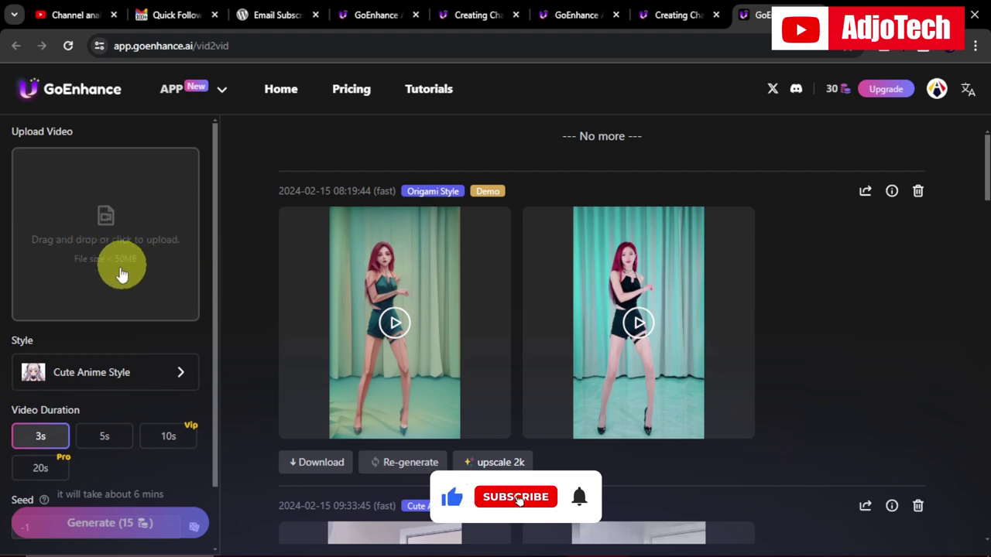
Upload the compressed yellow-dress dancer MP4 from the Downloads folder.
click(105, 231)
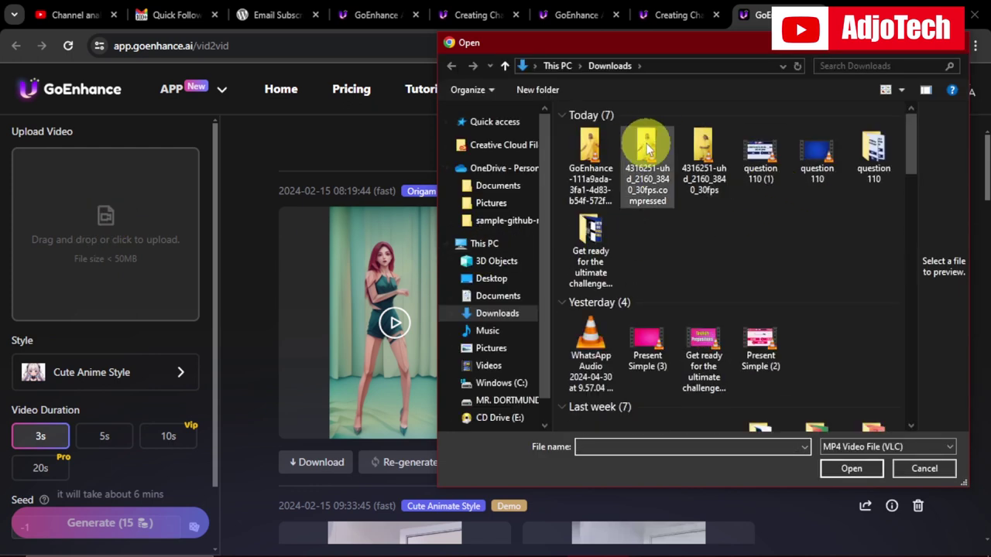
click(646, 149)
click(849, 469)
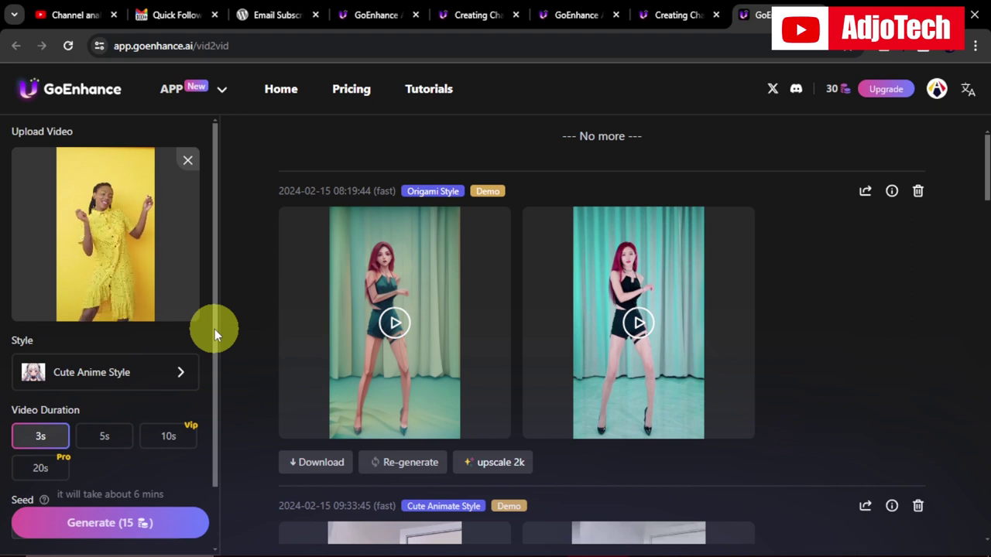
Choose Anime Style and a 5-second duration, costing 25 credits.
click(91, 375)
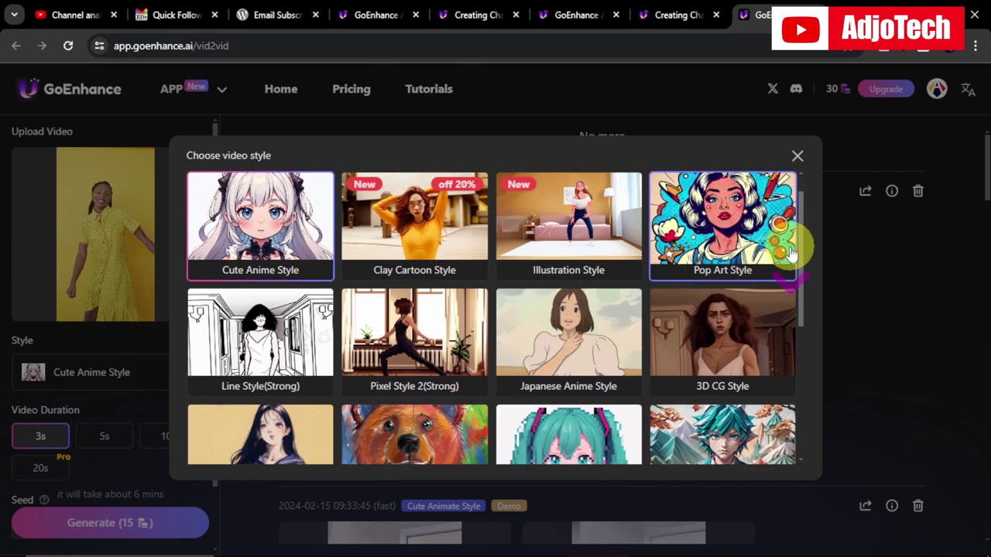
scroll(795, 229, down, 5)
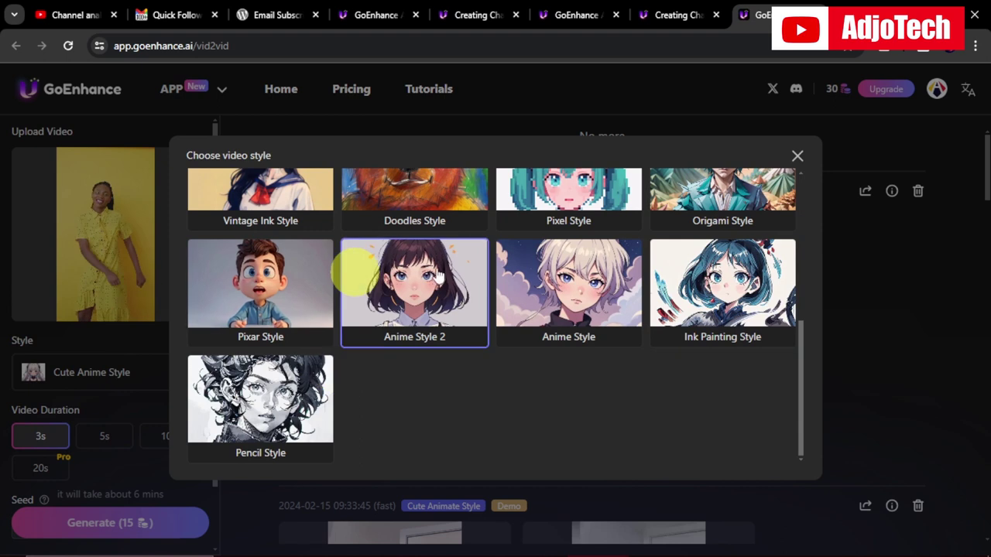
click(592, 304)
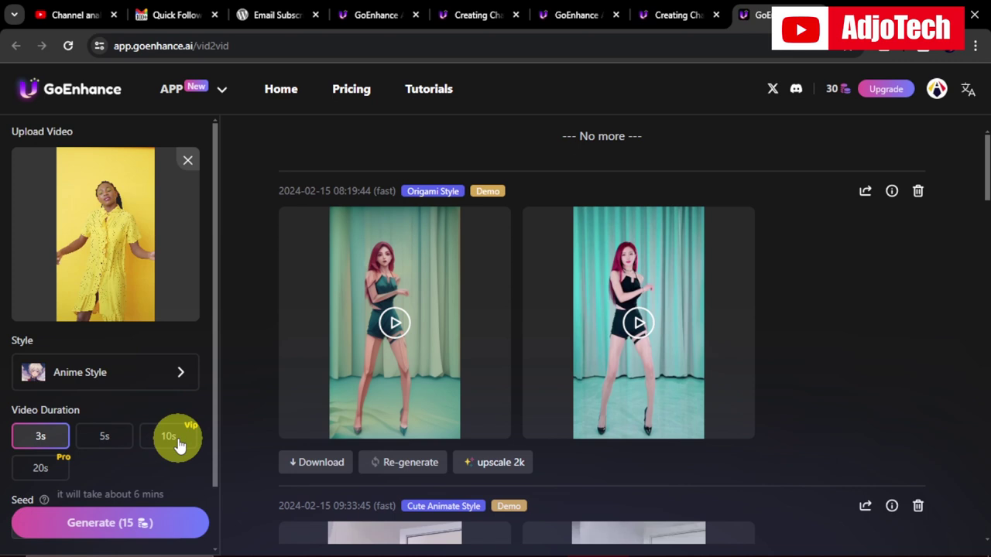
click(105, 438)
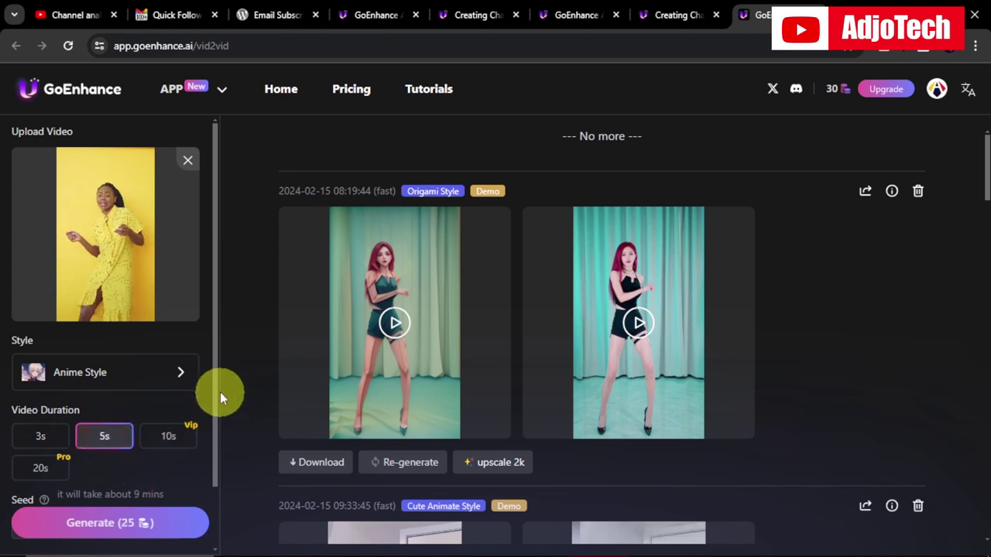
drag(215, 396, 209, 491)
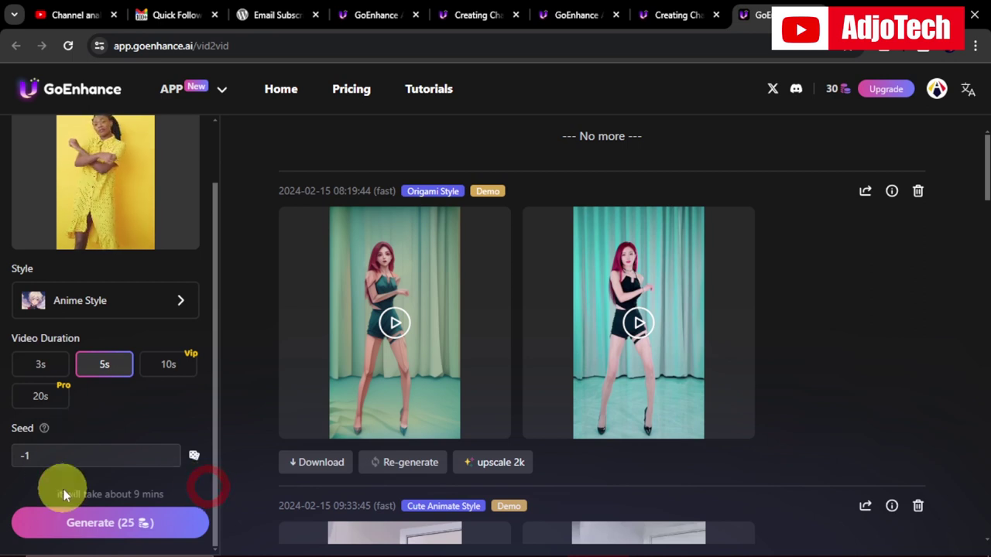
Generate the Anime Style conversion, then enlarge and replay the resulting video.
click(109, 526)
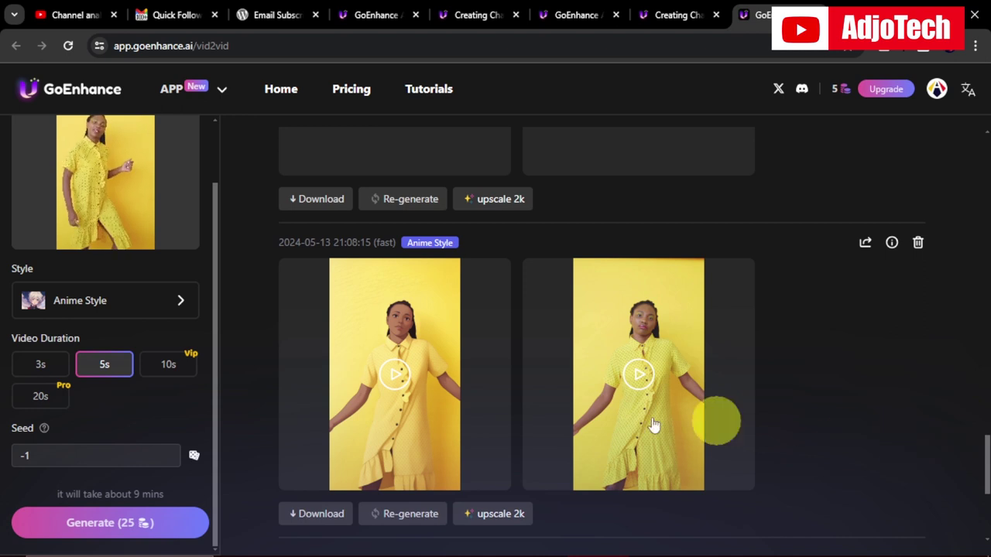
click(399, 377)
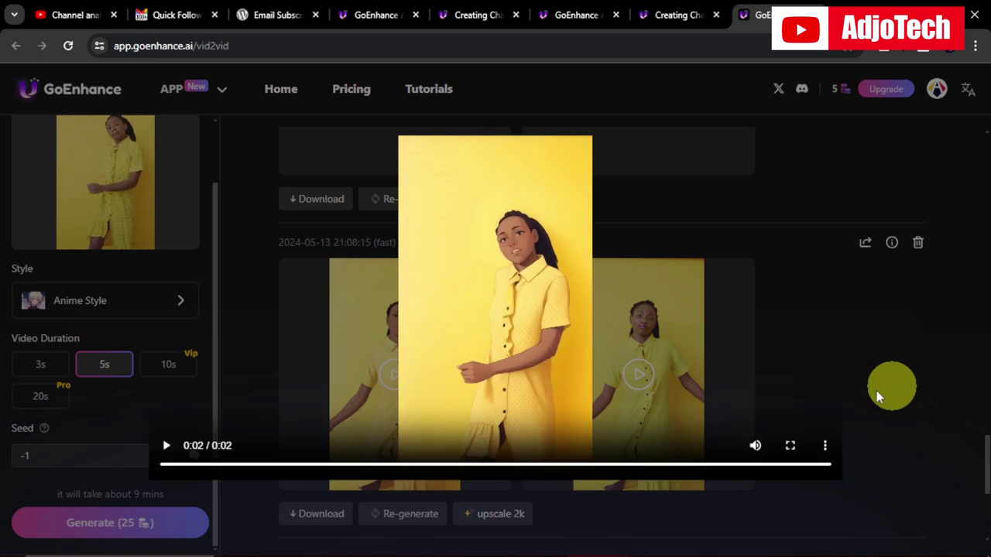
click(167, 447)
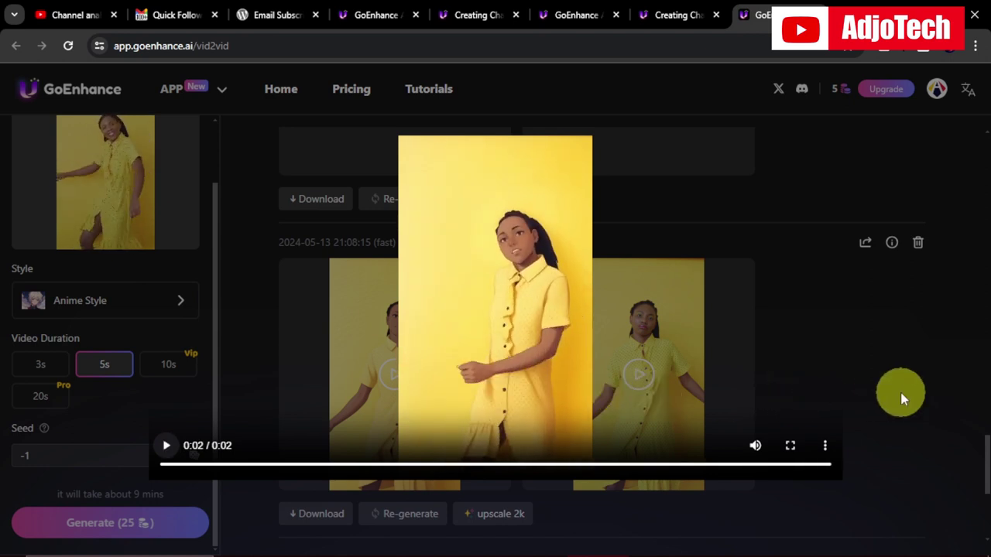
click(900, 364)
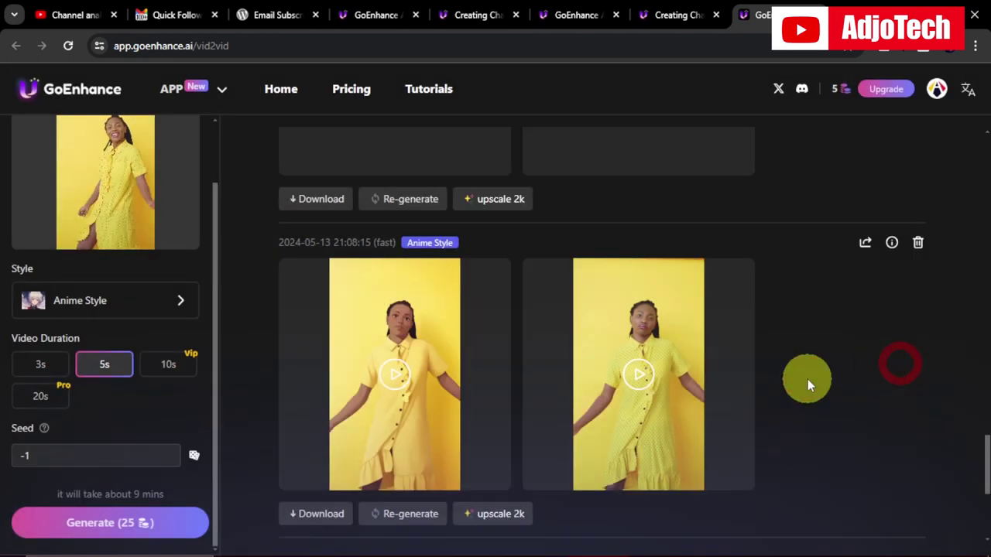
click(642, 377)
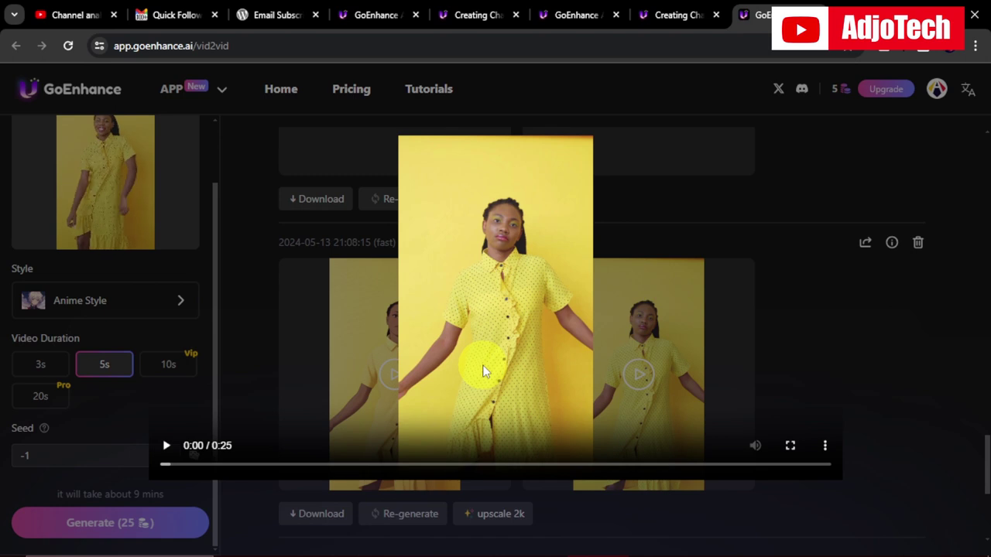
click(167, 448)
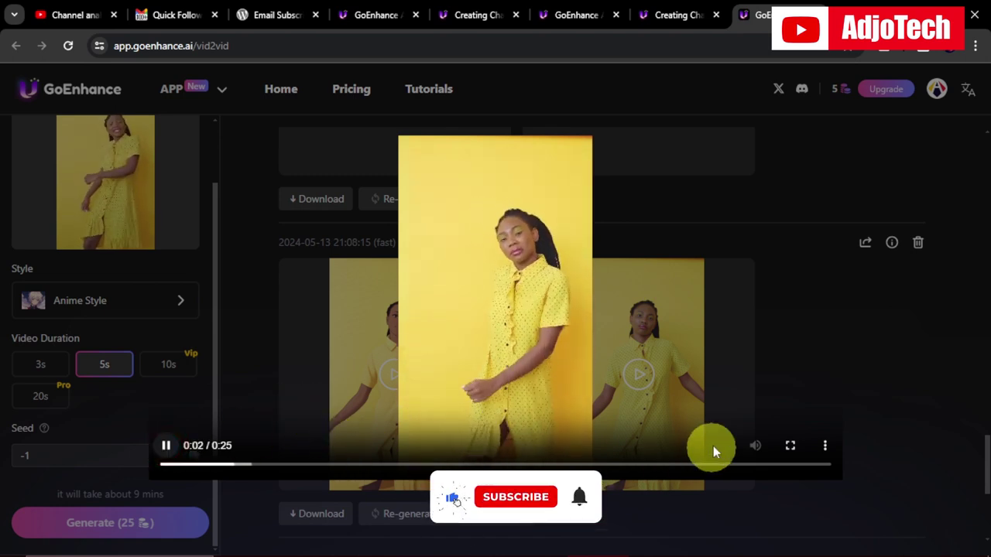
click(902, 396)
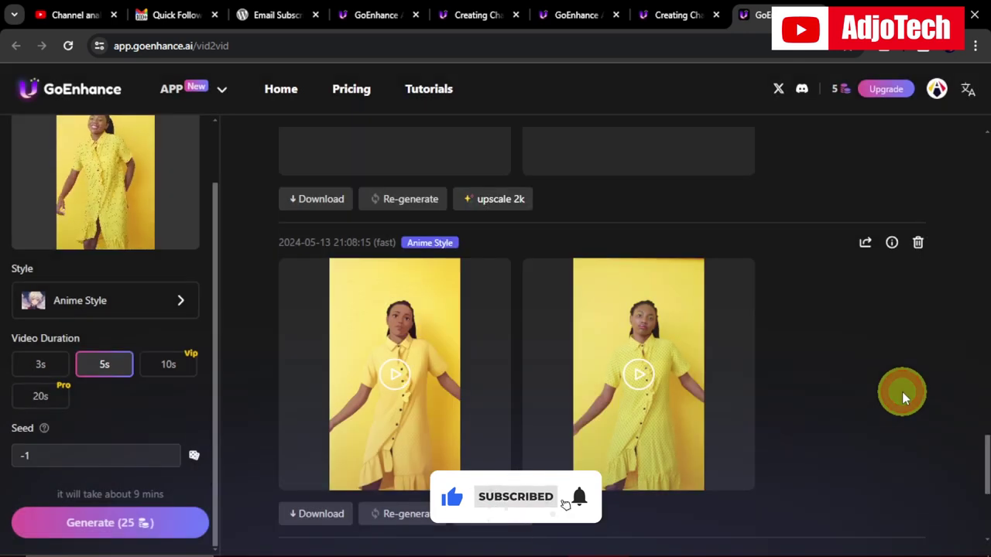